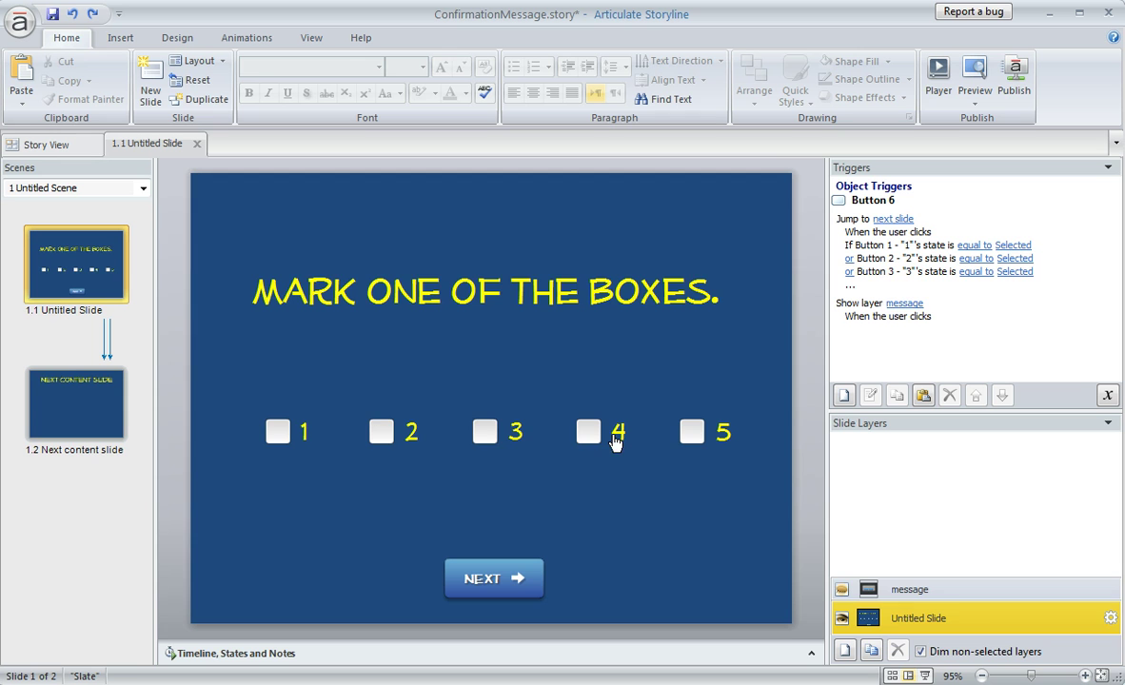
- Examine the message layer's background, text box and the triggers on its two response buttons
{"action": "left_click", "coordinate": [964, 589]}
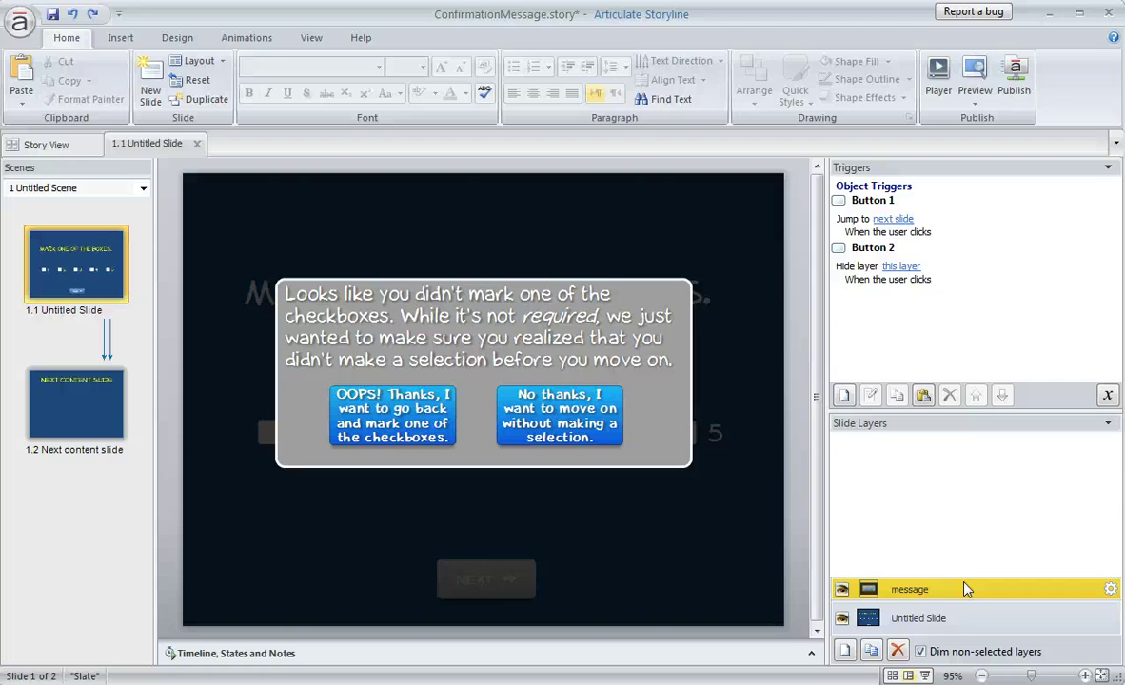
{"action": "left_click", "coordinate": [223, 205]}
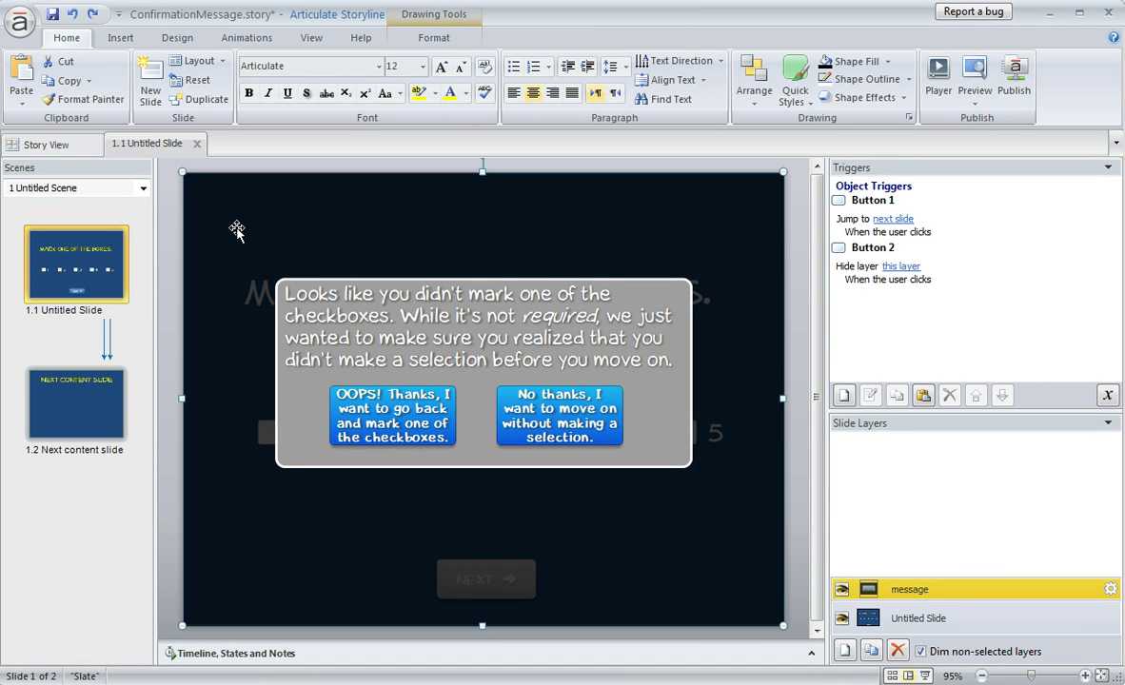
{"action": "left_click", "coordinate": [349, 284]}
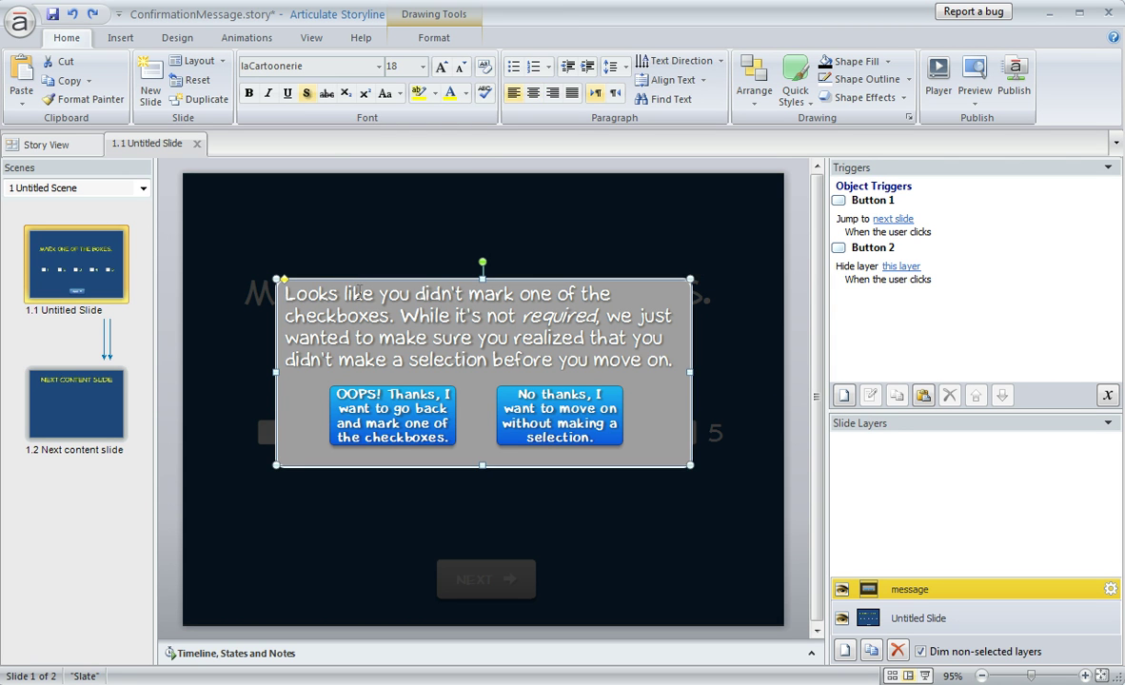
{"action": "left_click", "coordinate": [393, 390]}
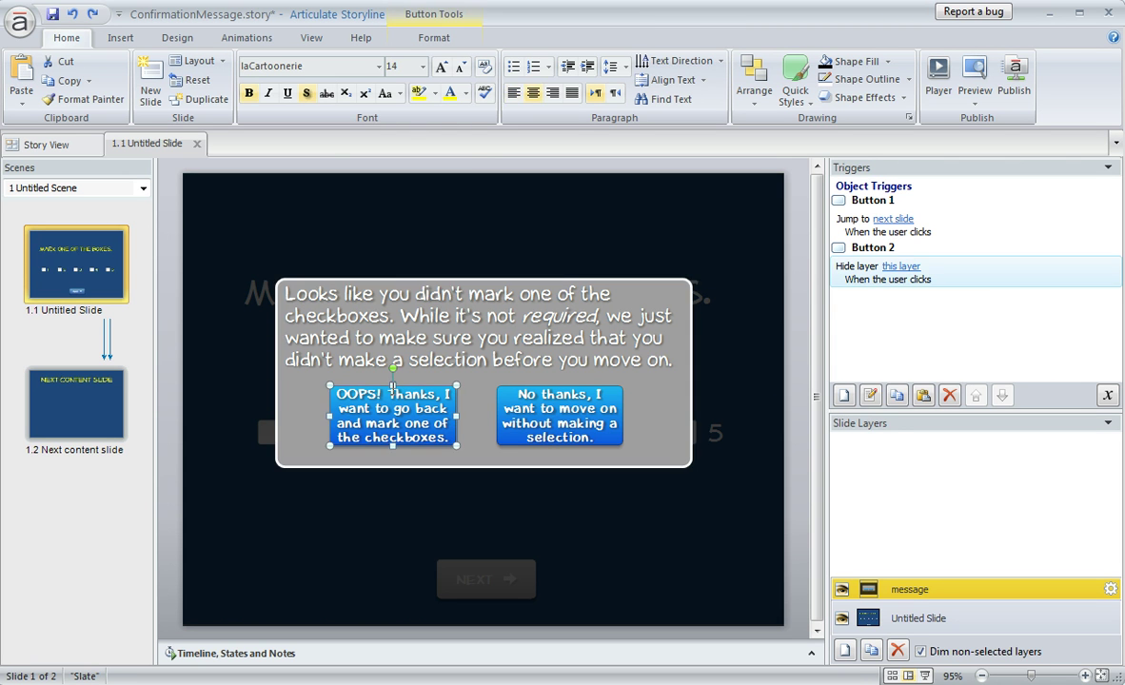
{"action": "left_click", "coordinate": [531, 391]}
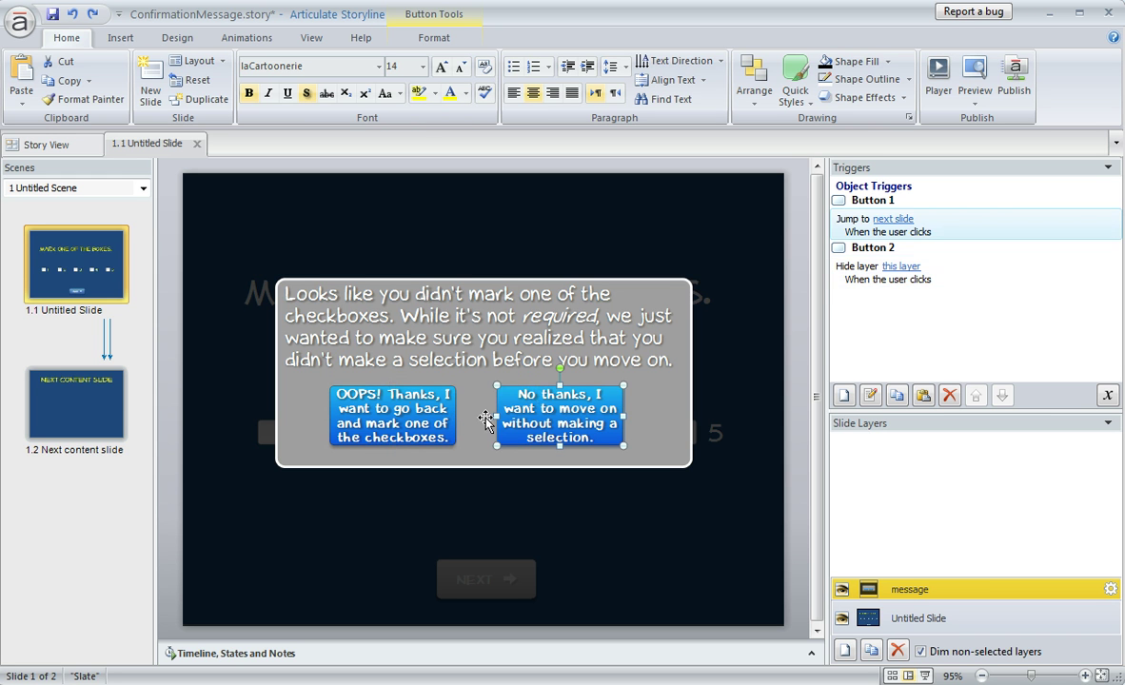
{"action": "left_click", "coordinate": [350, 382]}
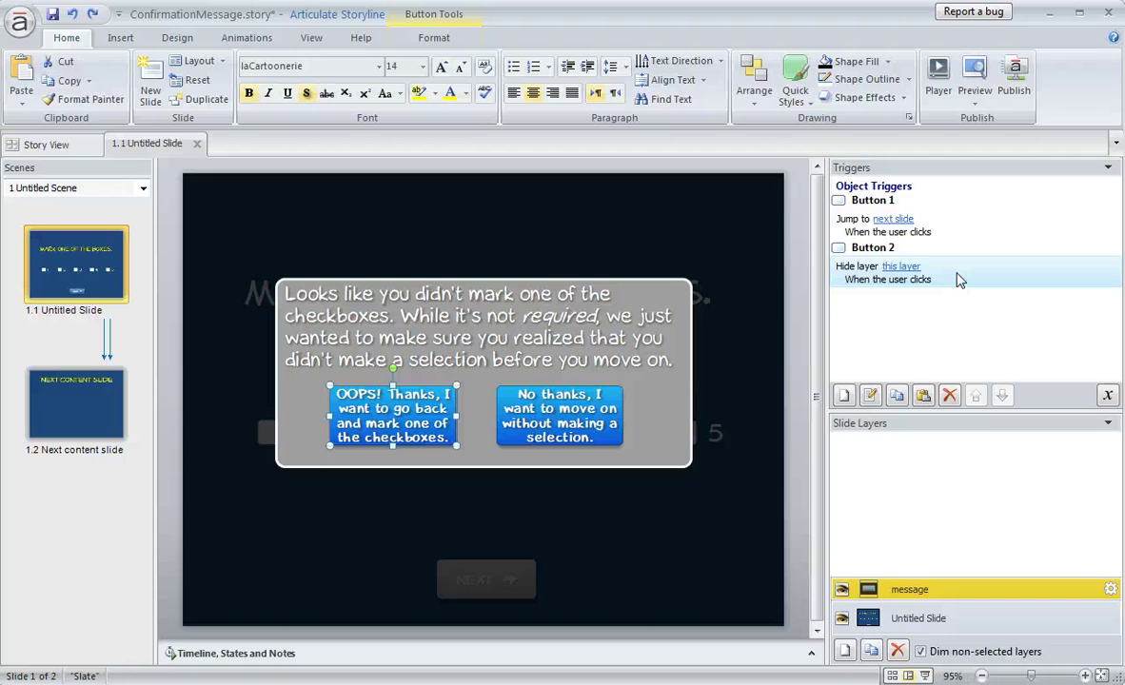
{"action": "left_click", "coordinate": [610, 386]}
{"action": "left_click", "coordinate": [610, 386]}
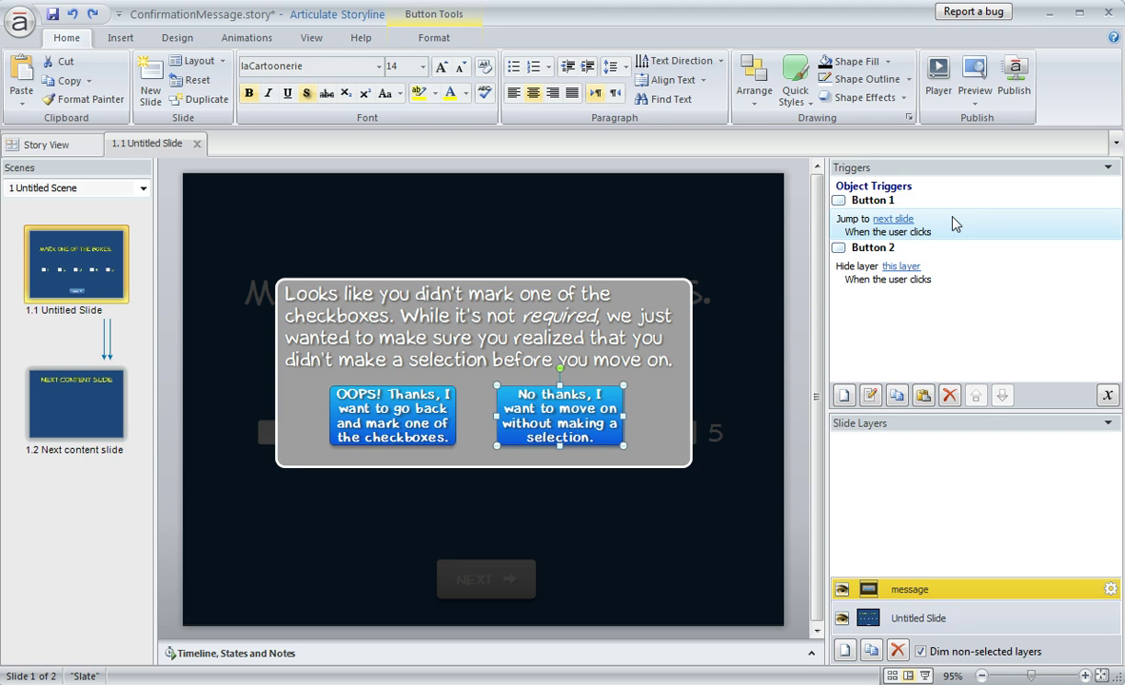
- Review the Next button's jump-to-slide trigger on the base slide, including its conditions for checkboxes 1 to 5
{"action": "left_click", "coordinate": [977, 631]}
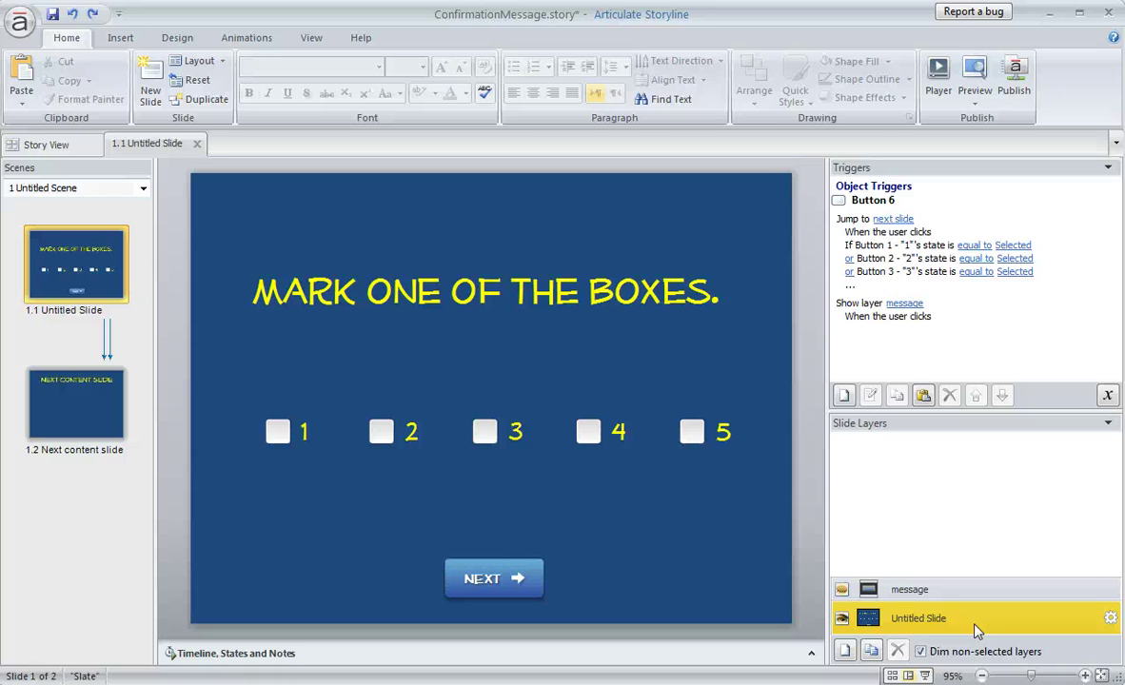
{"action": "left_click", "coordinate": [538, 565]}
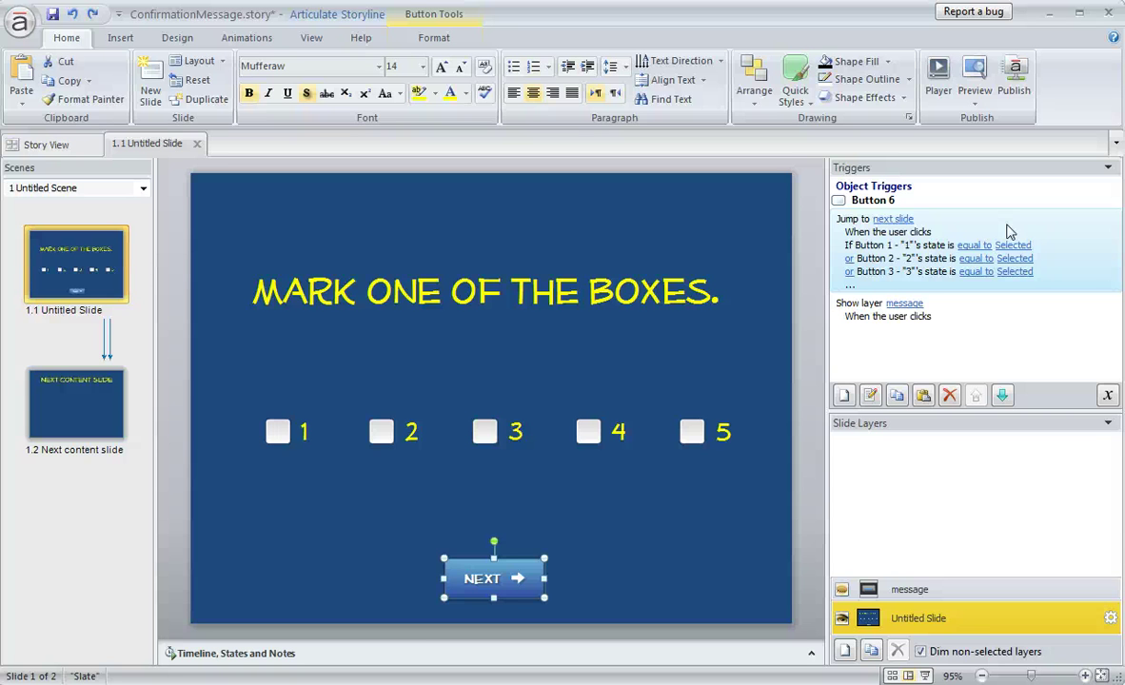
{"action": "double_click", "coordinate": [1009, 231]}
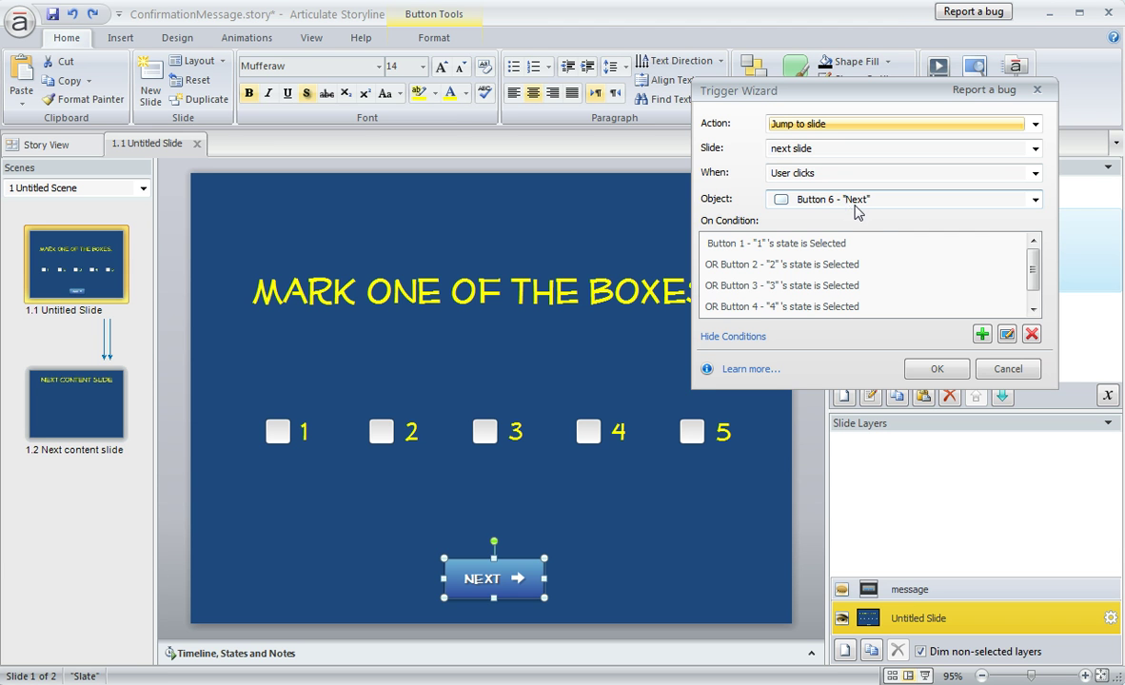
{"action": "left_click", "coordinate": [832, 250]}
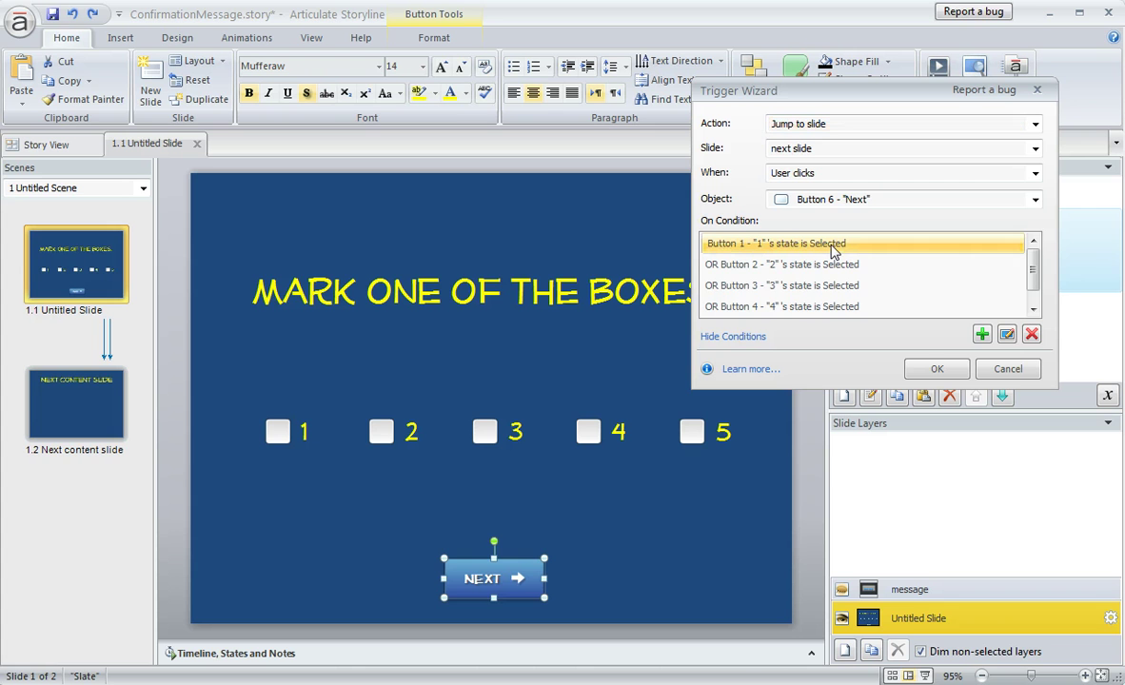
{"action": "left_click", "coordinate": [832, 264]}
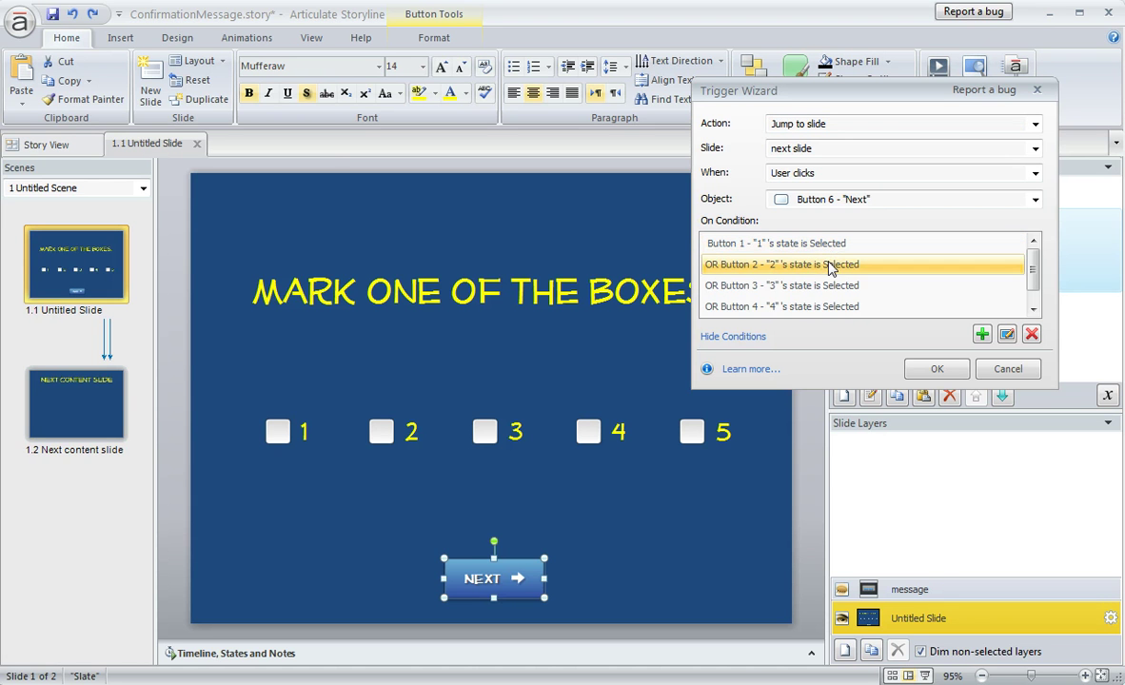
{"action": "left_click", "coordinate": [831, 284]}
{"action": "left_click", "coordinate": [831, 306]}
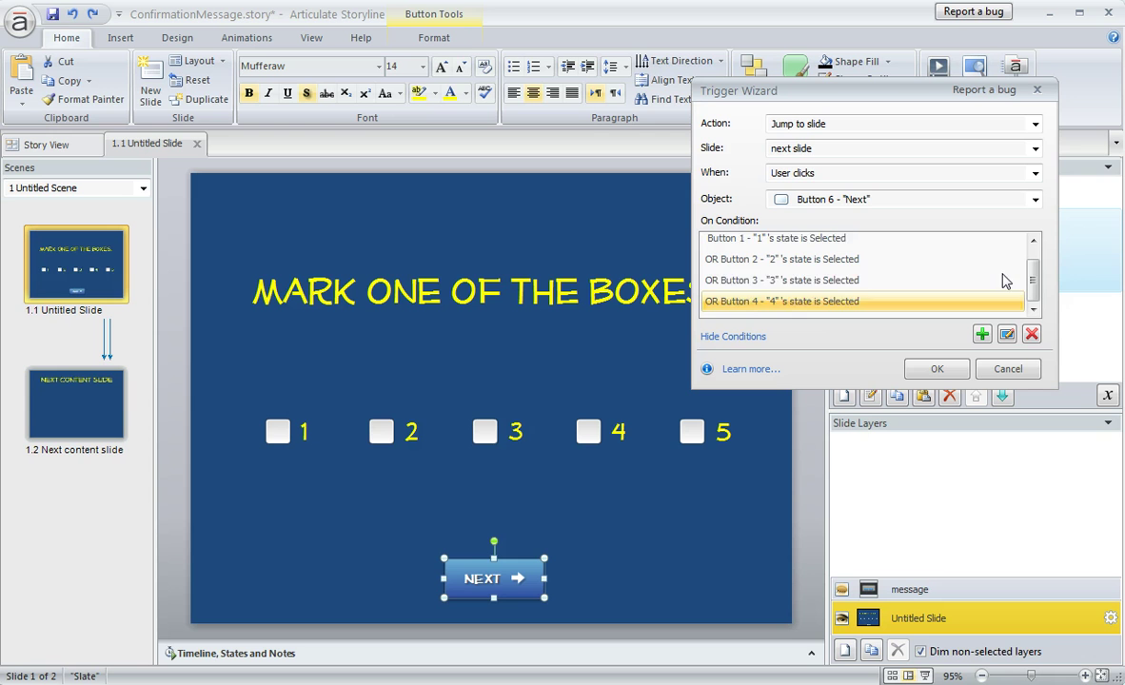
{"action": "scroll", "coordinate": [951, 286], "scroll_direction": "down", "scroll_amount": 1}
{"action": "left_click", "coordinate": [821, 309]}
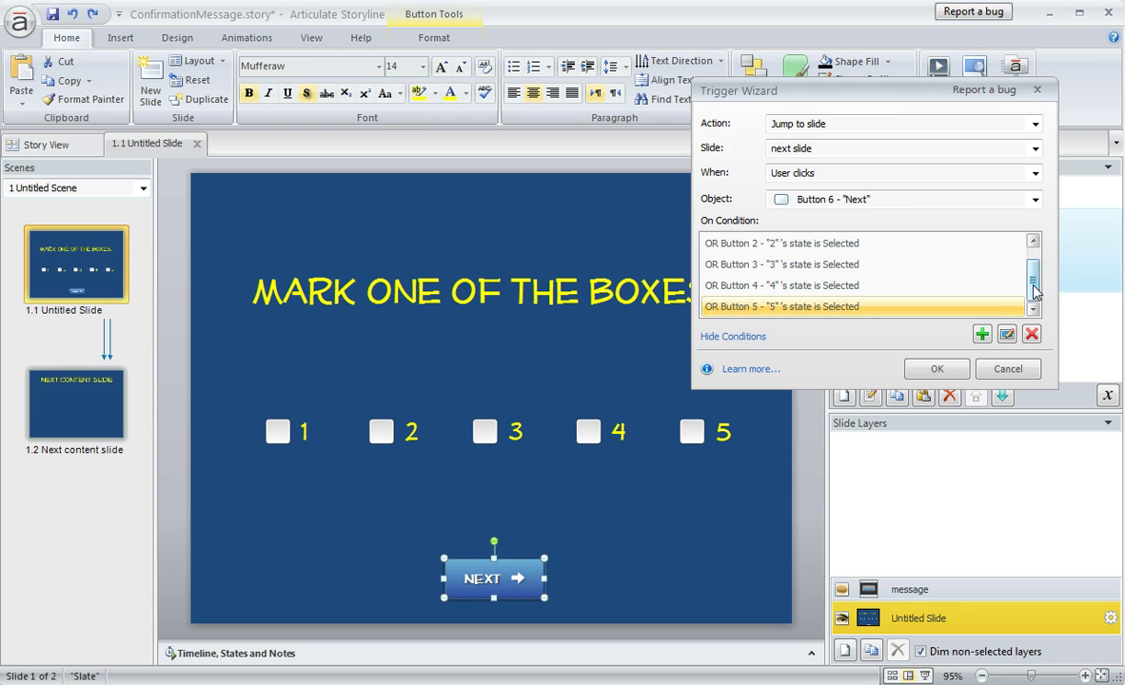
{"action": "scroll", "coordinate": [1030, 255], "scroll_direction": "up", "scroll_amount": 1}
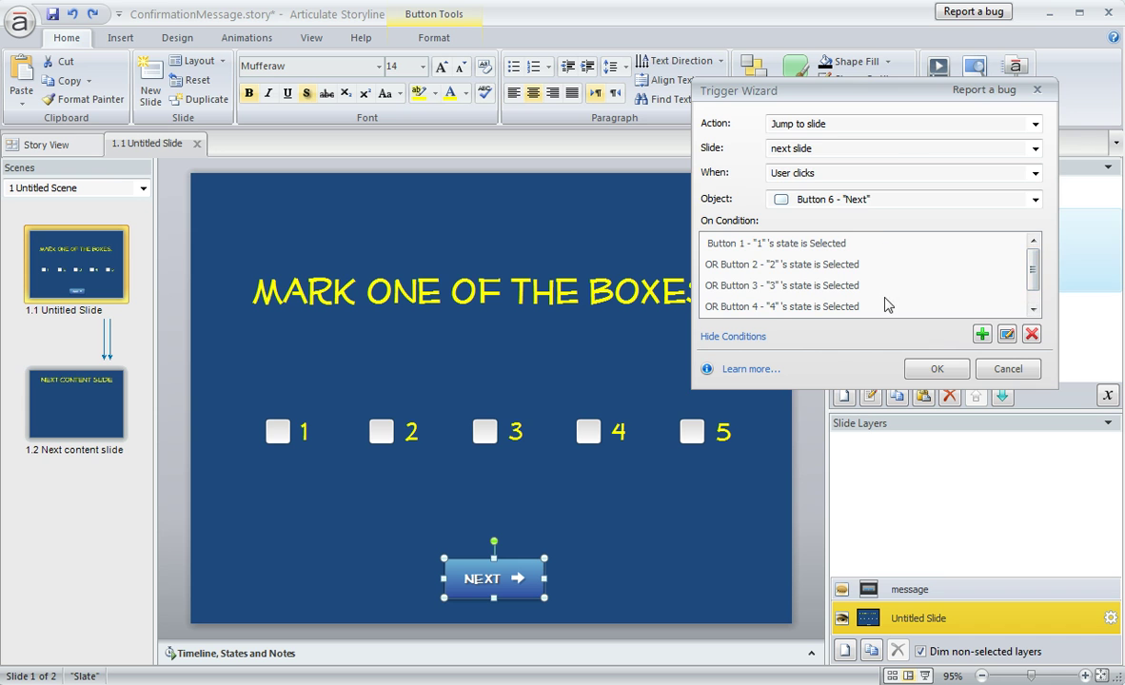
{"action": "left_click", "coordinate": [935, 369]}
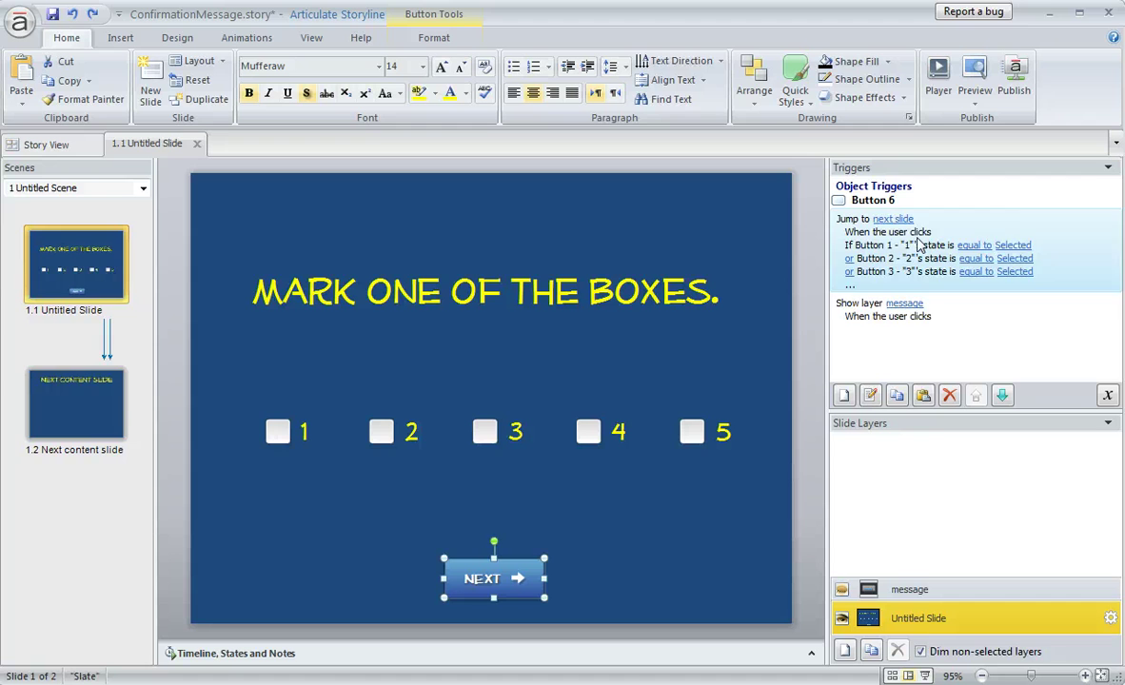
- Review the Next button's show-layer trigger for the message layer and its order relative to the jump trigger
{"action": "left_click", "coordinate": [852, 319]}
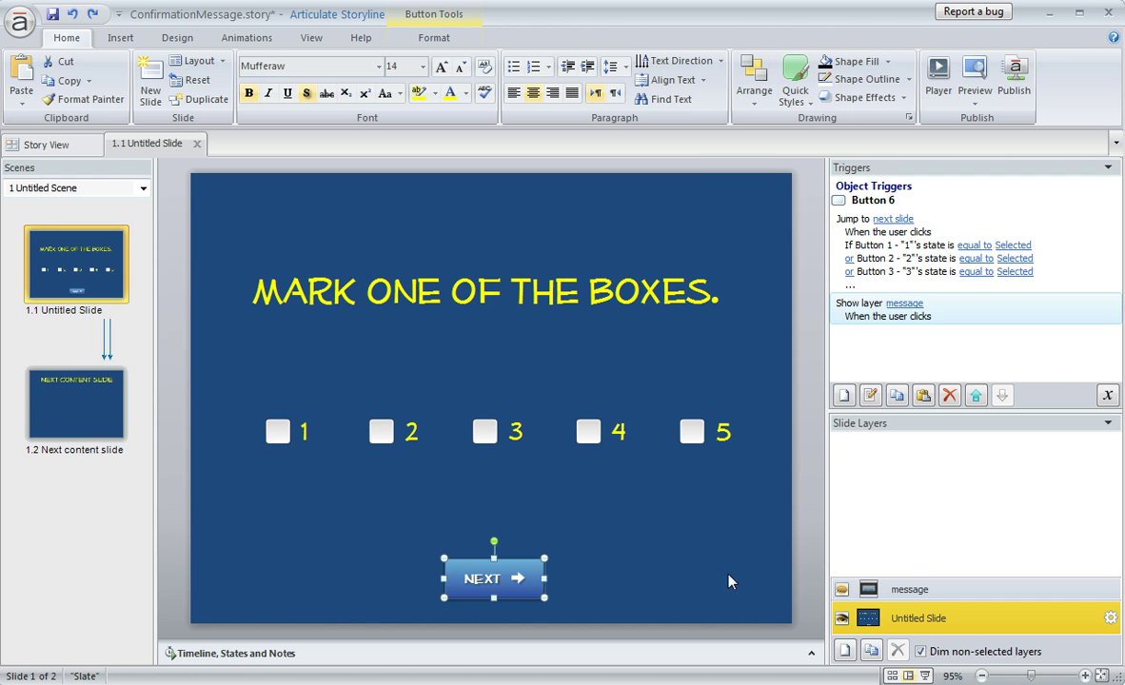
{"action": "double_click", "coordinate": [948, 315]}
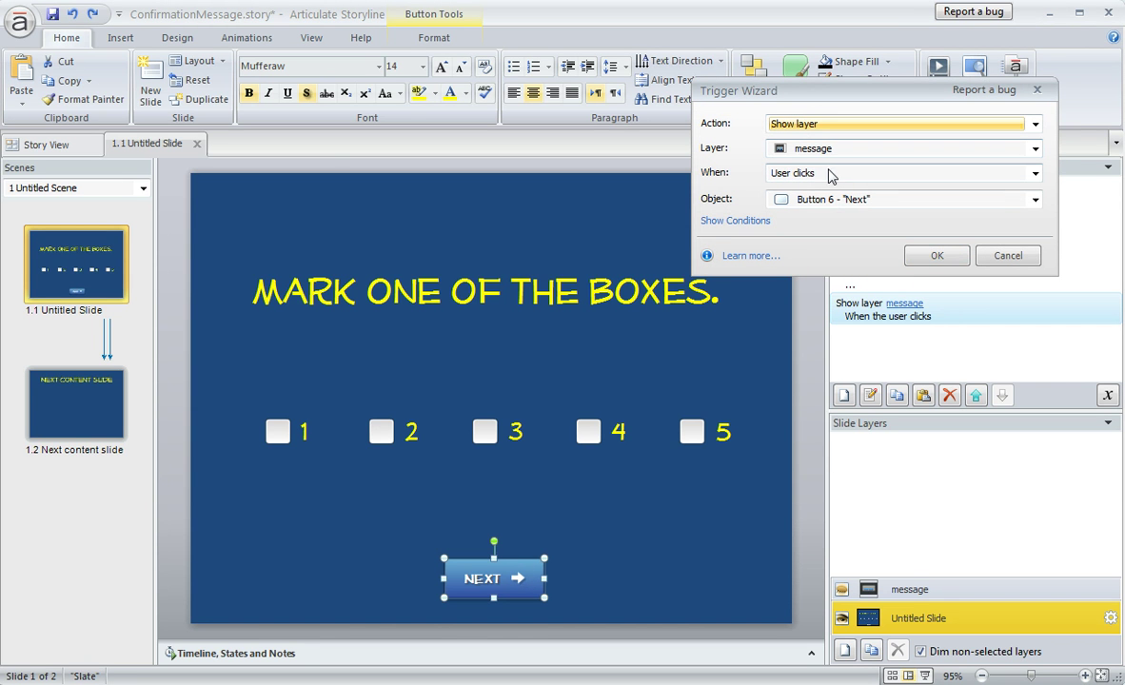
{"action": "left_click", "coordinate": [936, 256]}
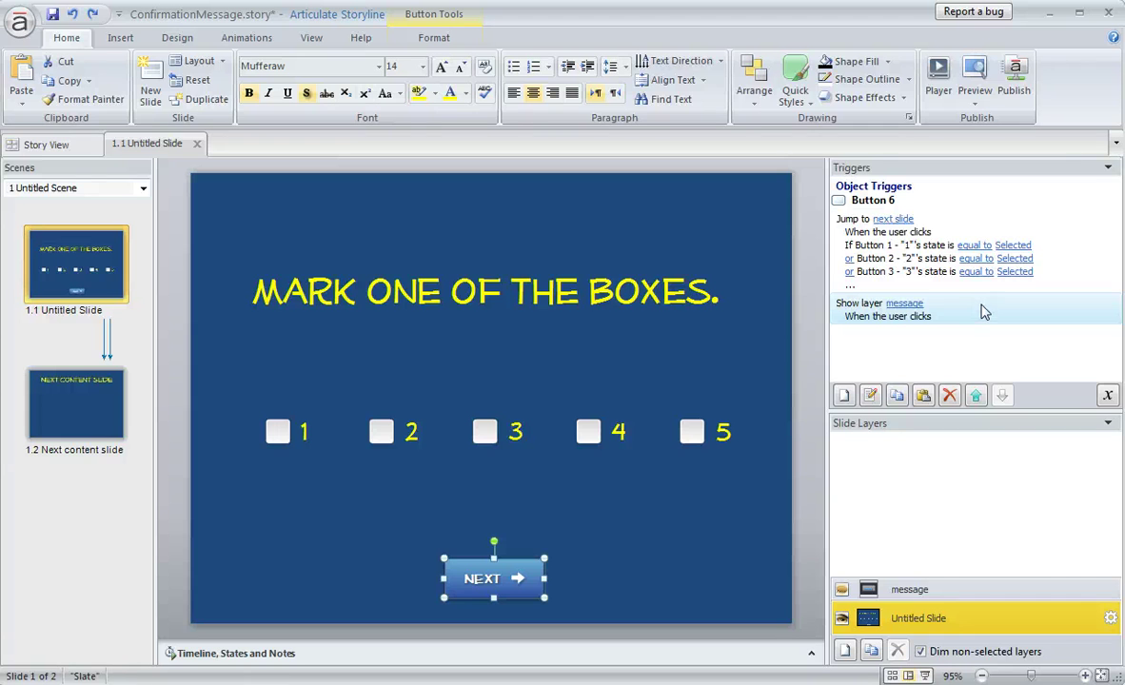
{"action": "left_click", "coordinate": [948, 224]}
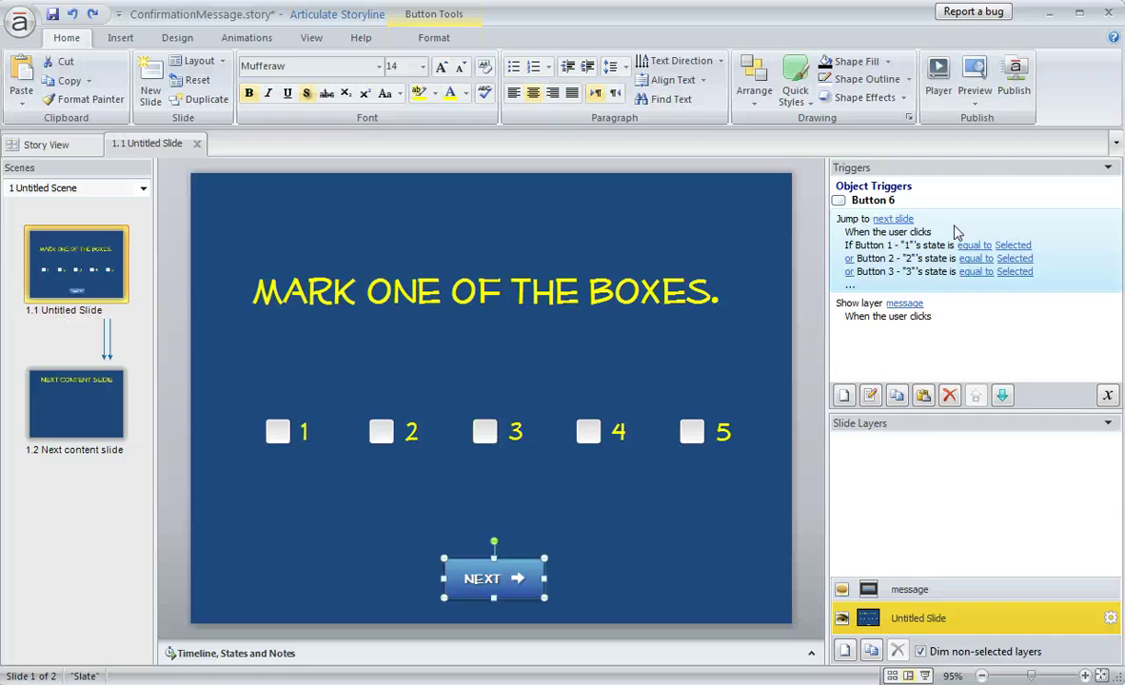
{"action": "left_click", "coordinate": [873, 322]}
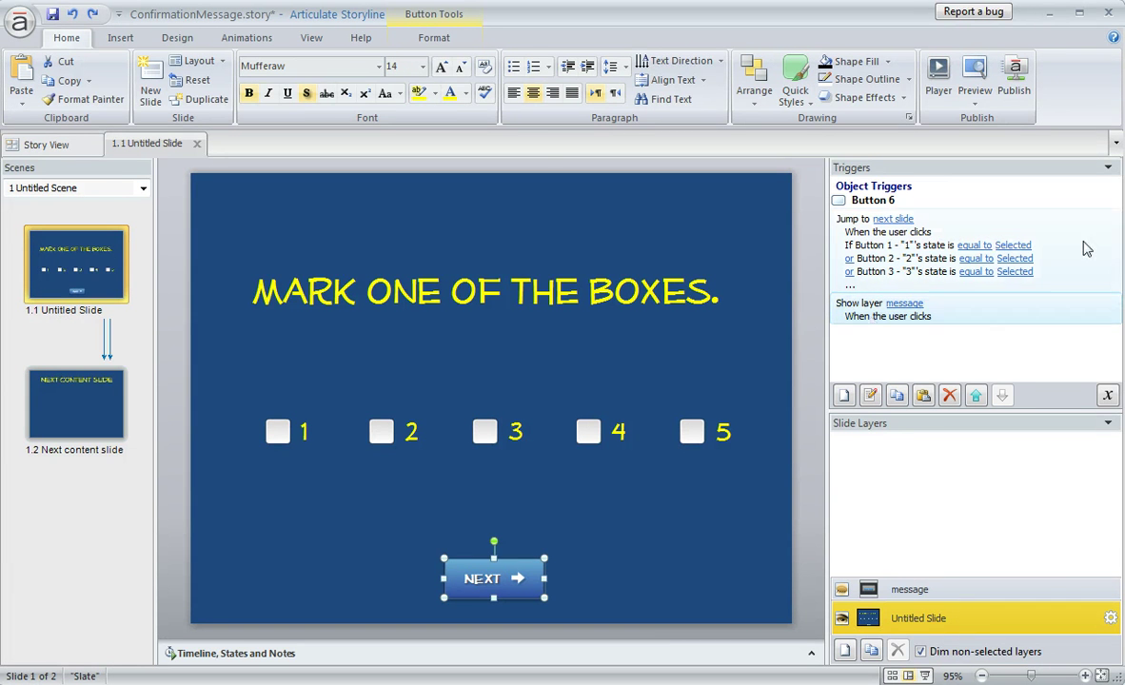
- Preview the project and test Next with no box marked, choosing to move on without making a selection
{"action": "left_click", "coordinate": [974, 76]}
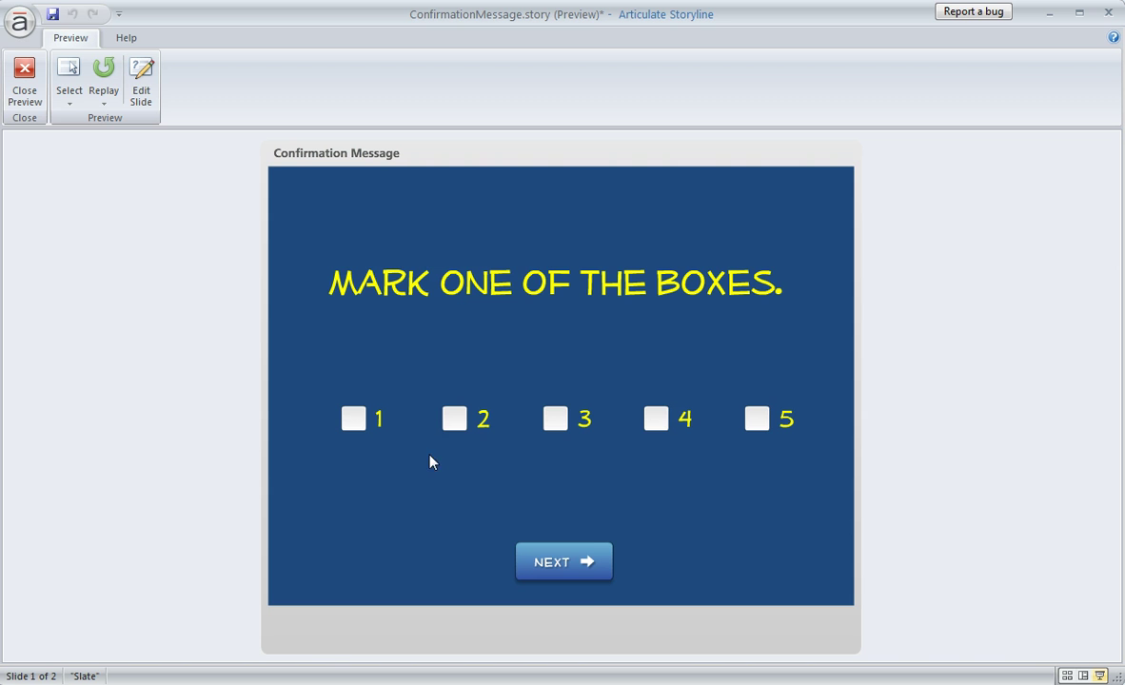
{"action": "left_click", "coordinate": [603, 577]}
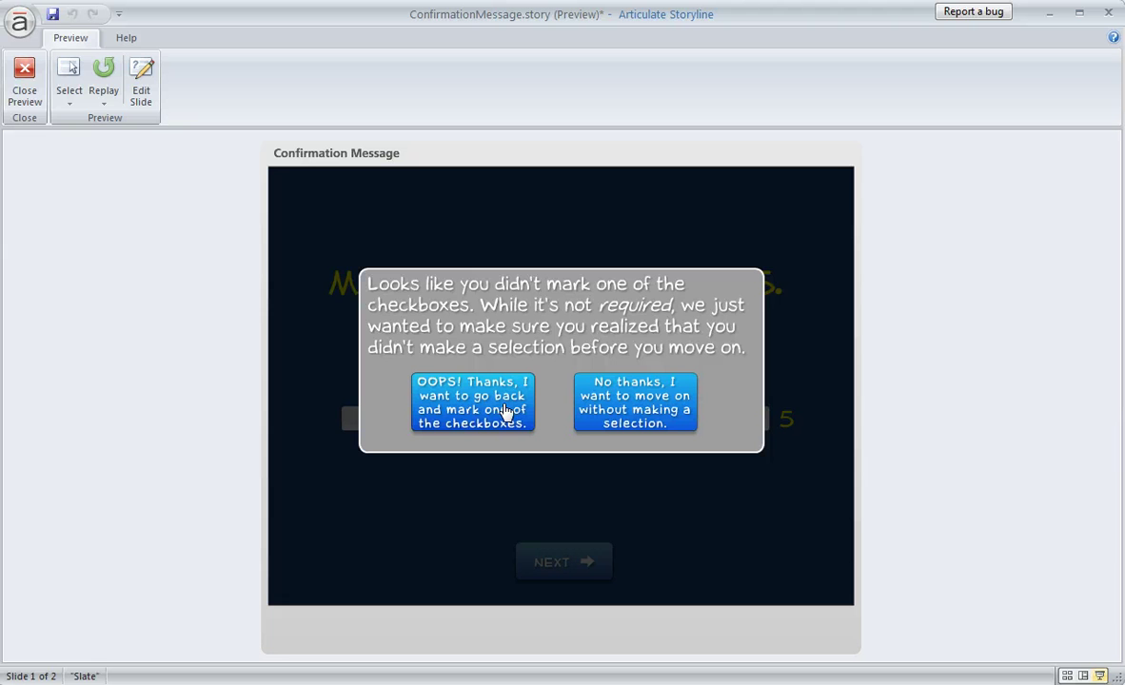
{"action": "left_click", "coordinate": [661, 398]}
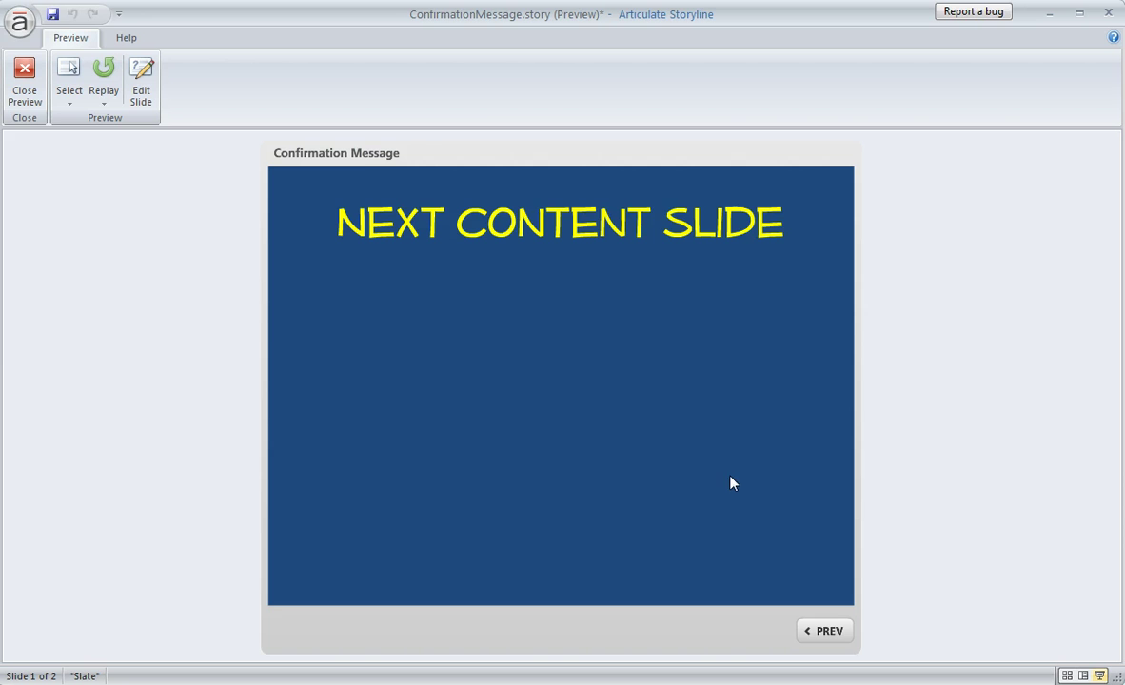
- Replay the entire project and test Next unmarked, returning from the message to mark box 4 and continue
{"action": "left_click", "coordinate": [104, 101]}
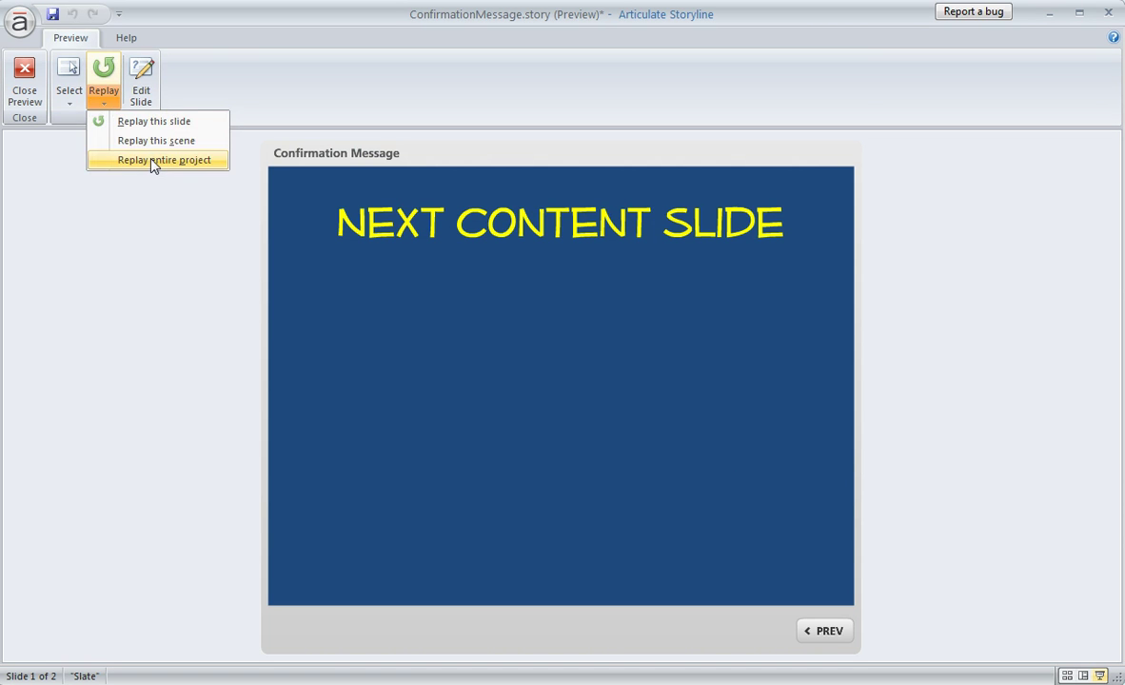
{"action": "left_click", "coordinate": [152, 164]}
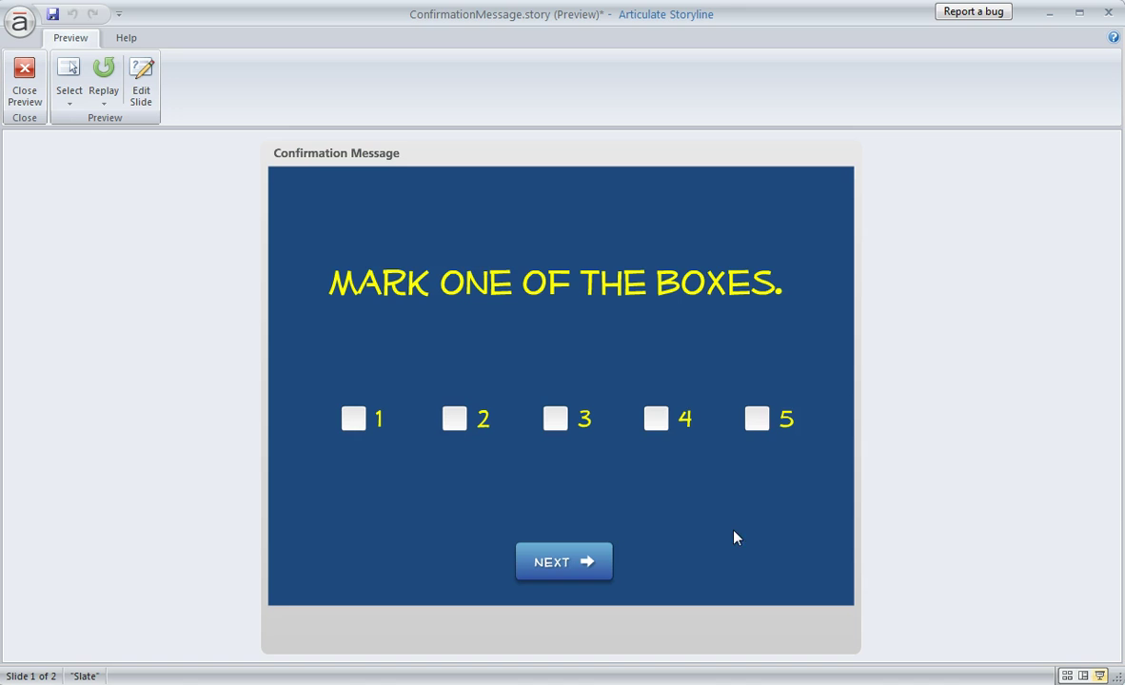
{"action": "left_click", "coordinate": [597, 565]}
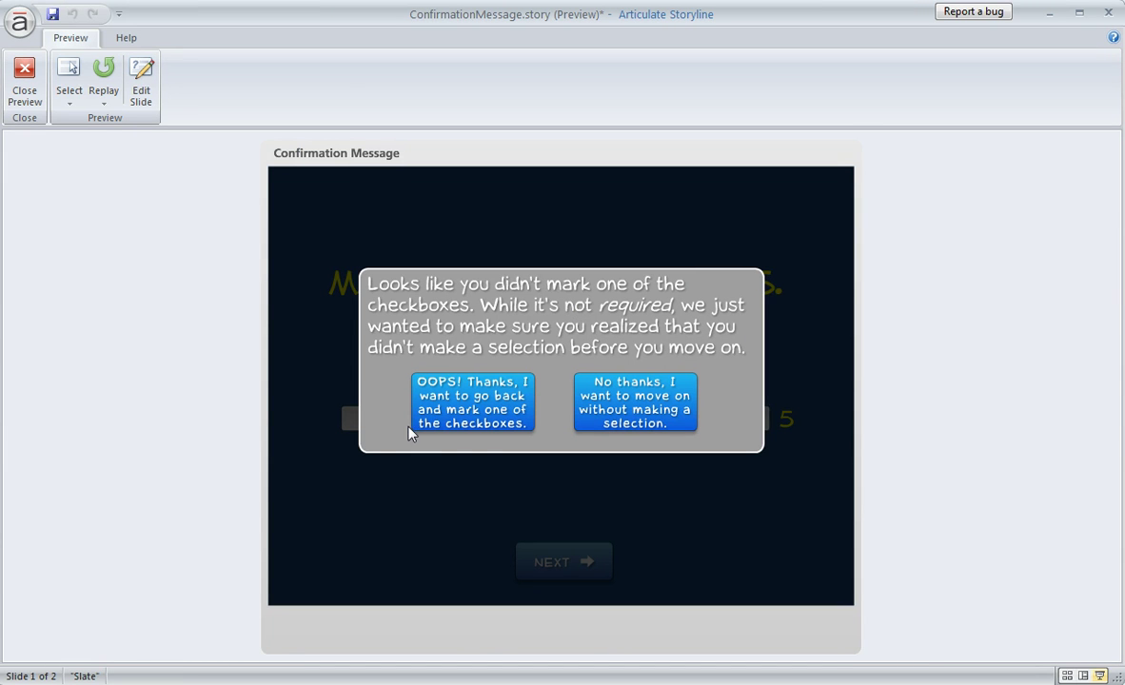
{"action": "left_click", "coordinate": [460, 422]}
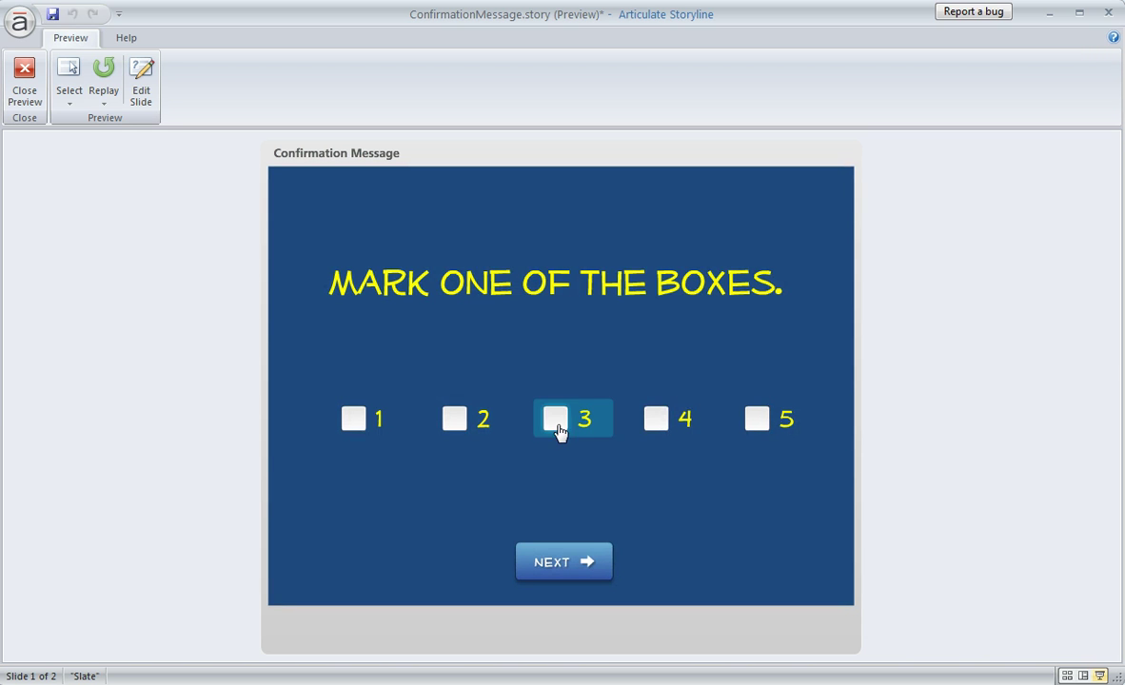
{"action": "left_click", "coordinate": [660, 420]}
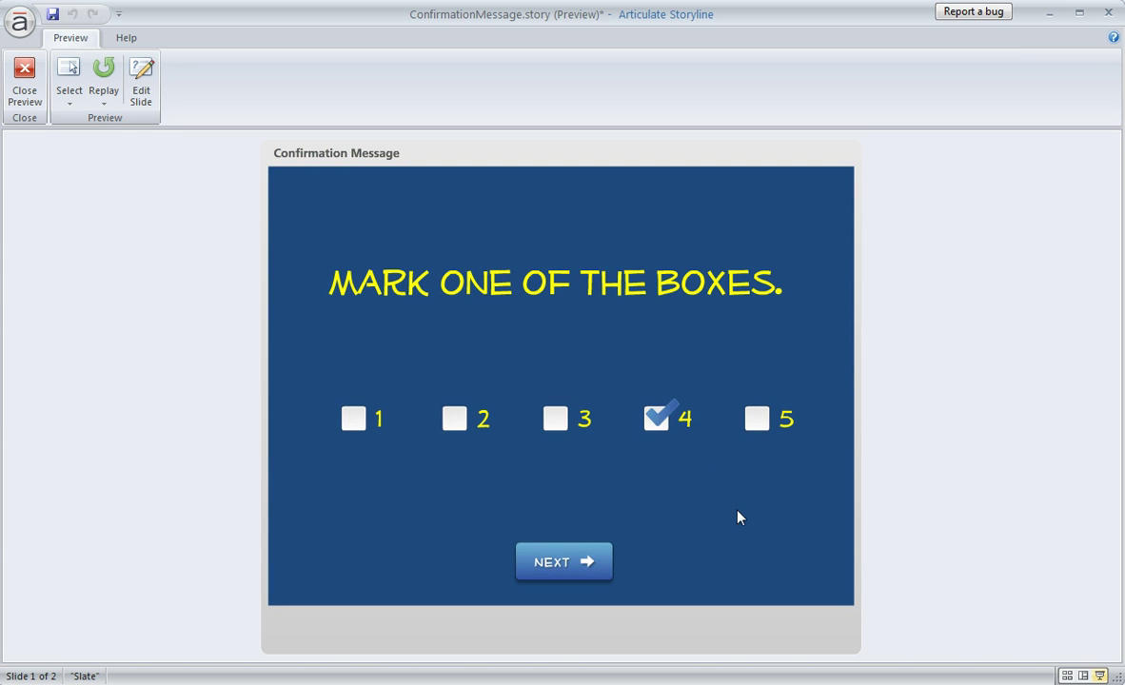
{"action": "left_click", "coordinate": [592, 569]}
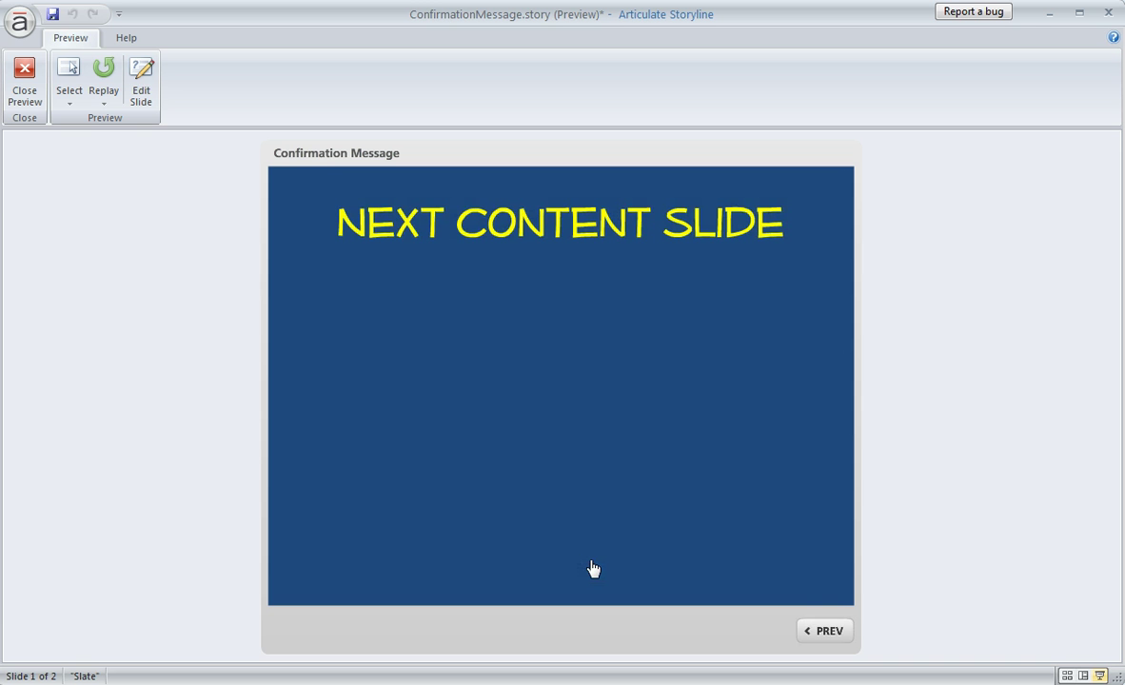